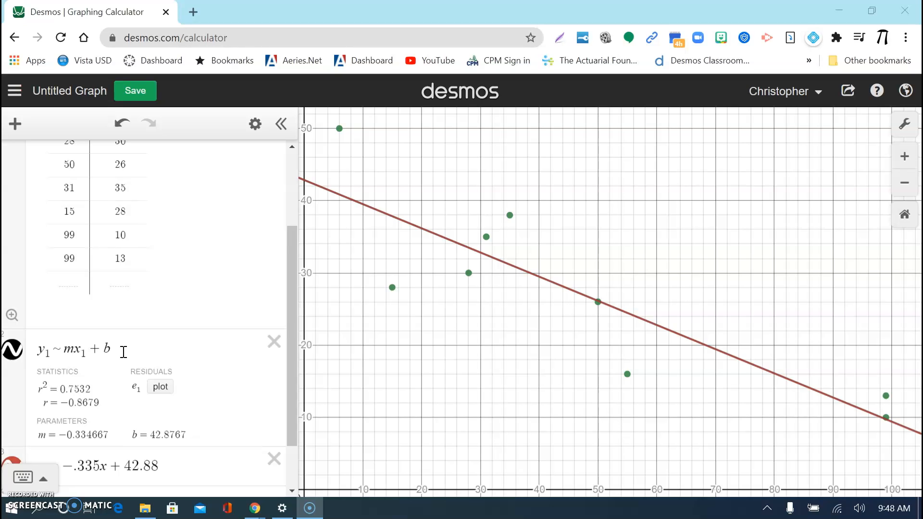
- Plot the point (70,30) in a new expression below the linear equation
scroll(128, 347, down, 1)
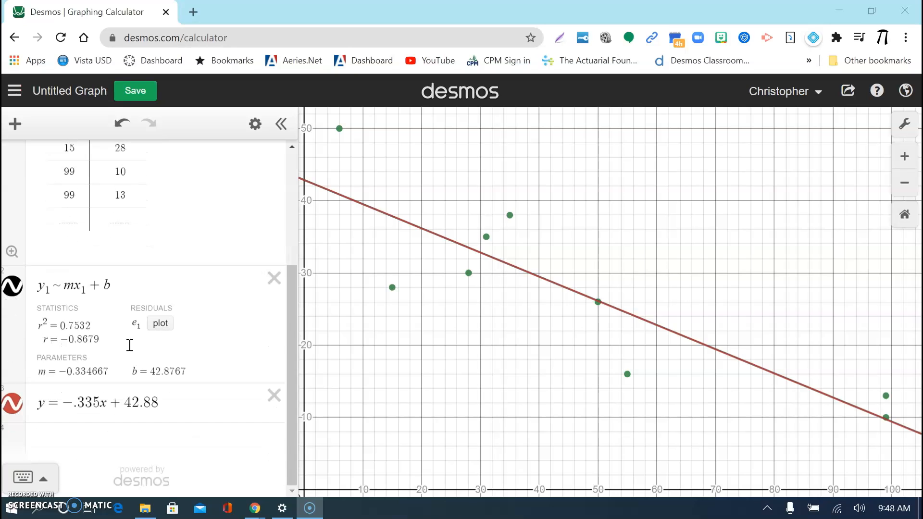
click(47, 340)
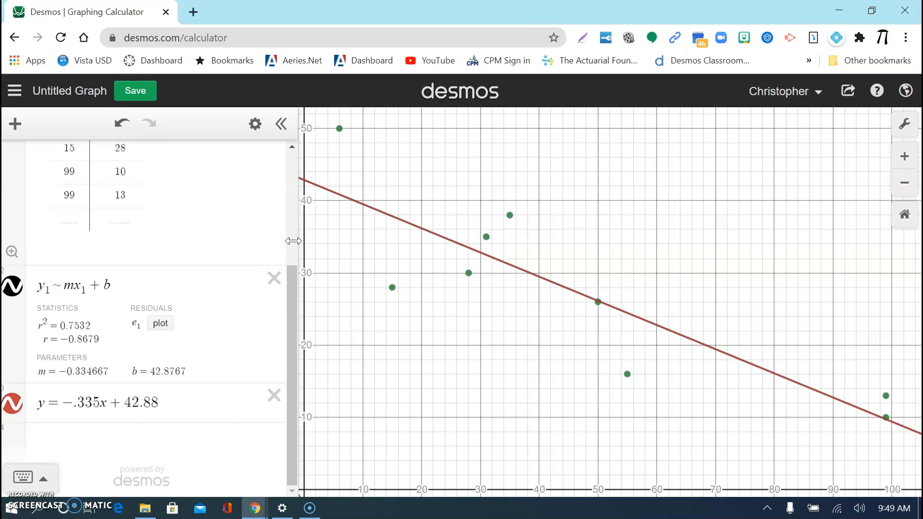
scroll(219, 220, up, 4)
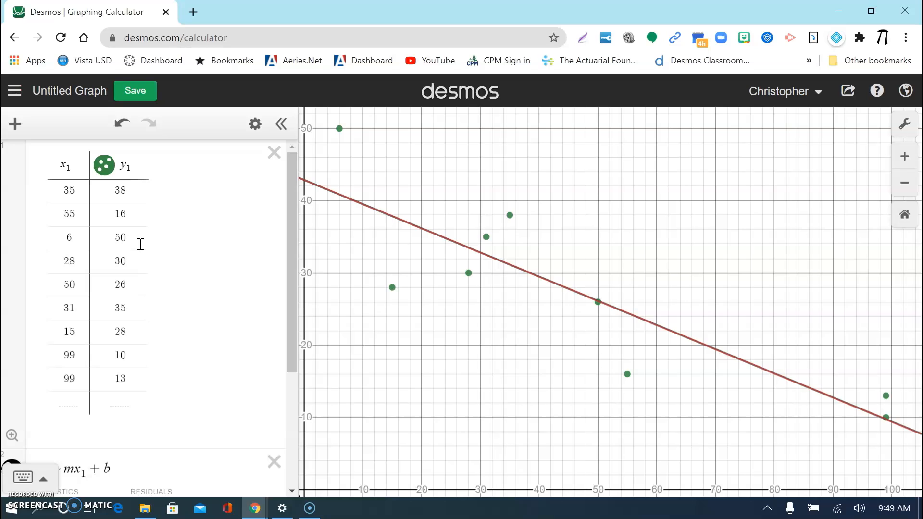
scroll(140, 245, down, 4)
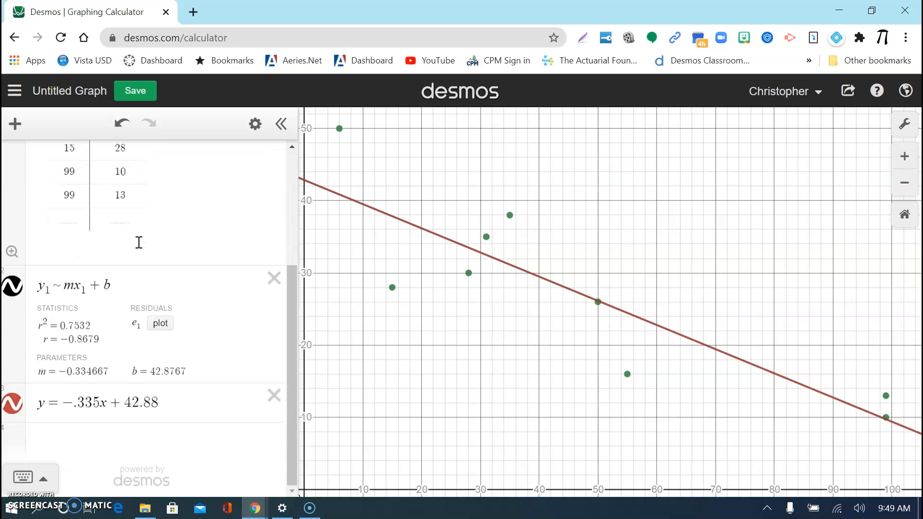
click(101, 447)
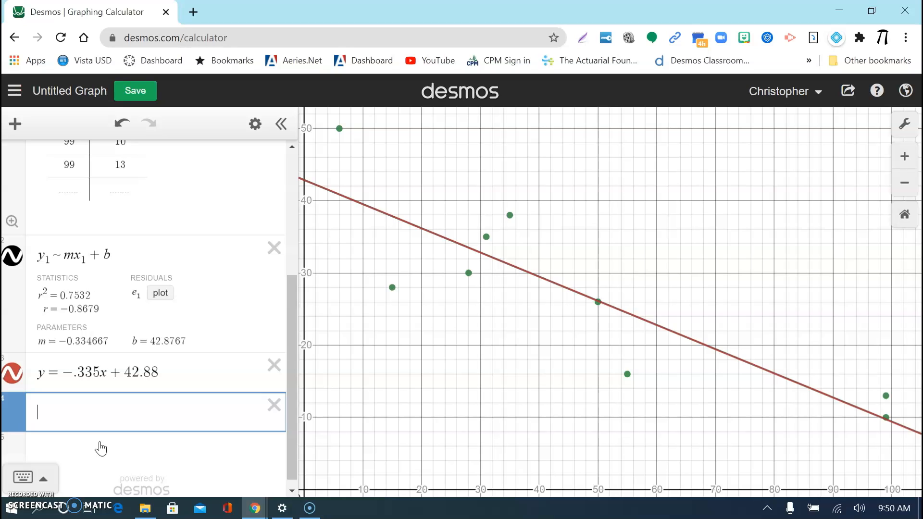
text(()
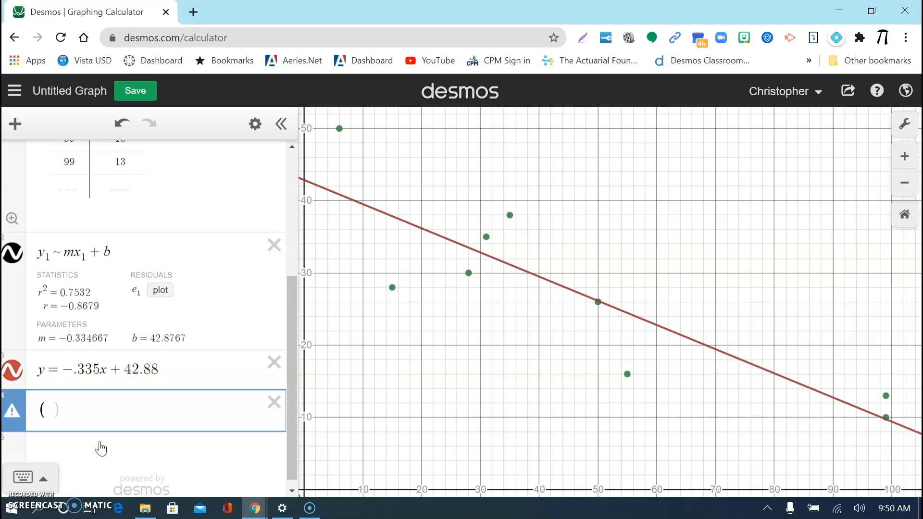
text(70,30)
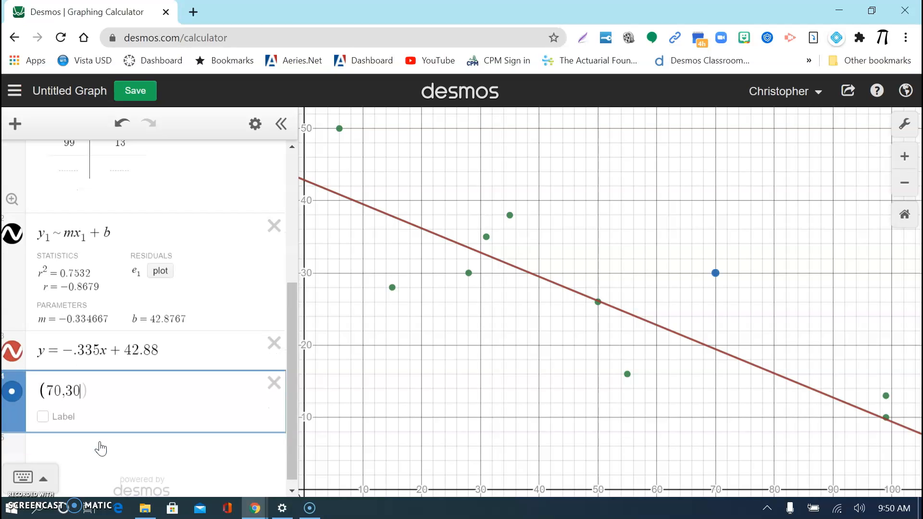
text())
- Show a label on the (70,30) point and set its text to "Dad's Car"
click(43, 417)
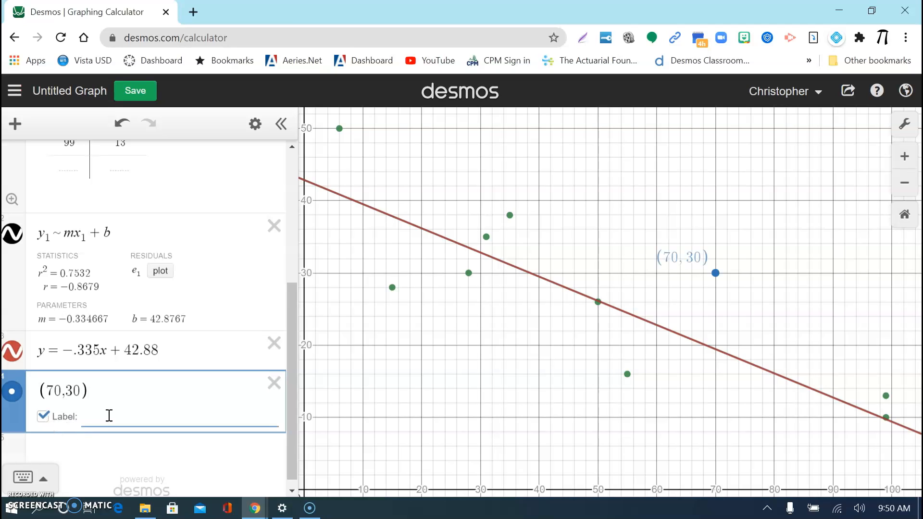
text(Dad's Car)
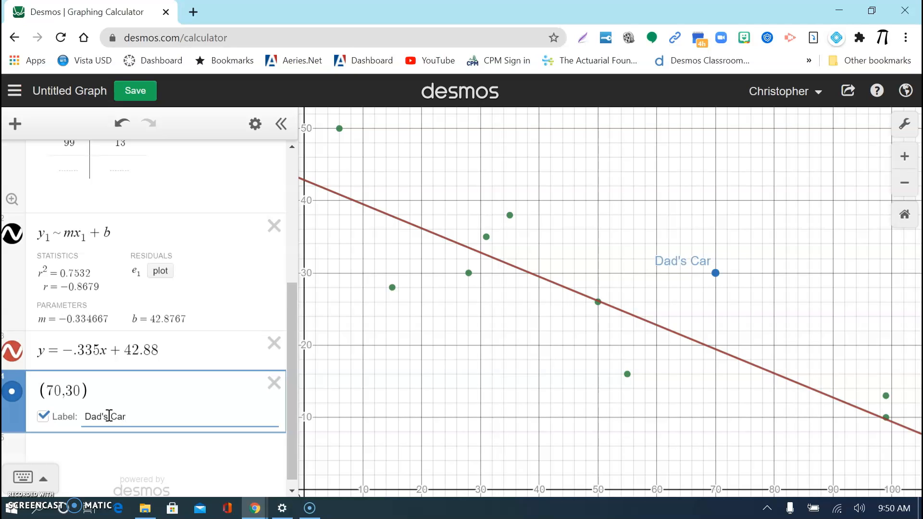
click(241, 457)
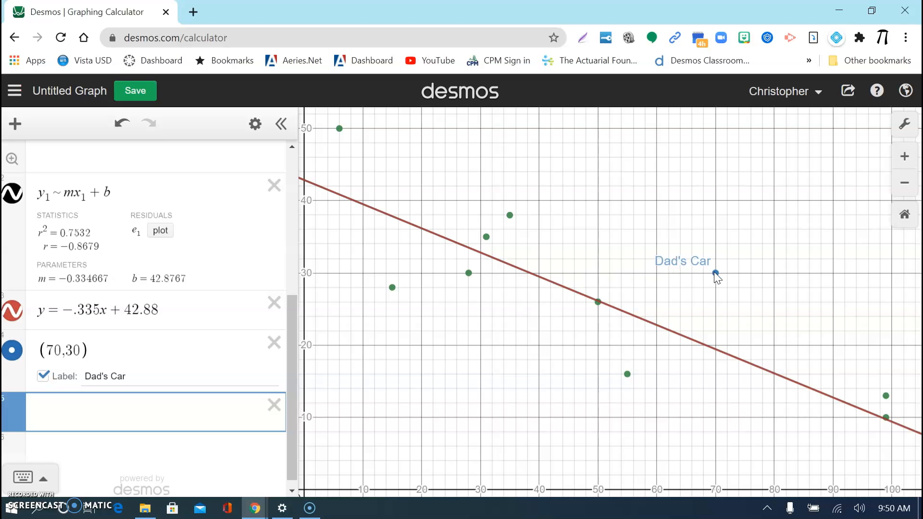
mouse_move(710, 266)
mouse_down()
mouse_move(725, 257)
mouse_move(716, 275)
mouse_up()
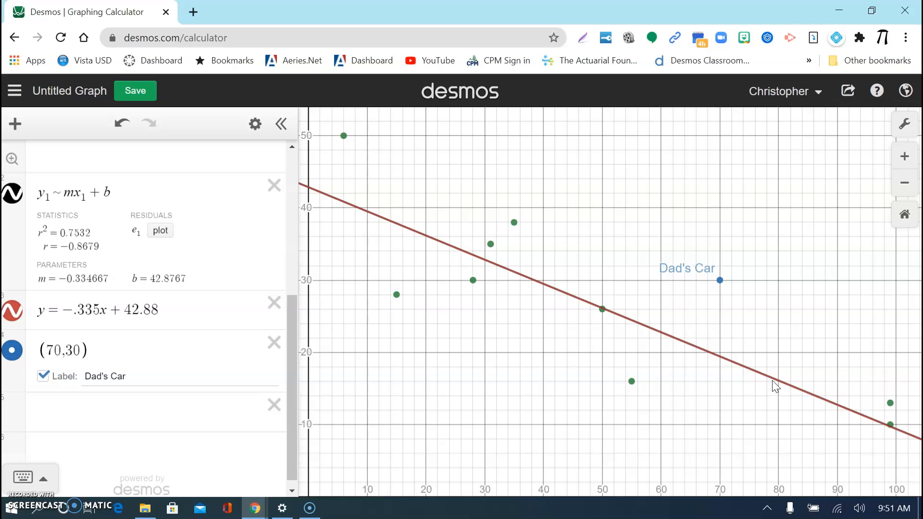
click(78, 417)
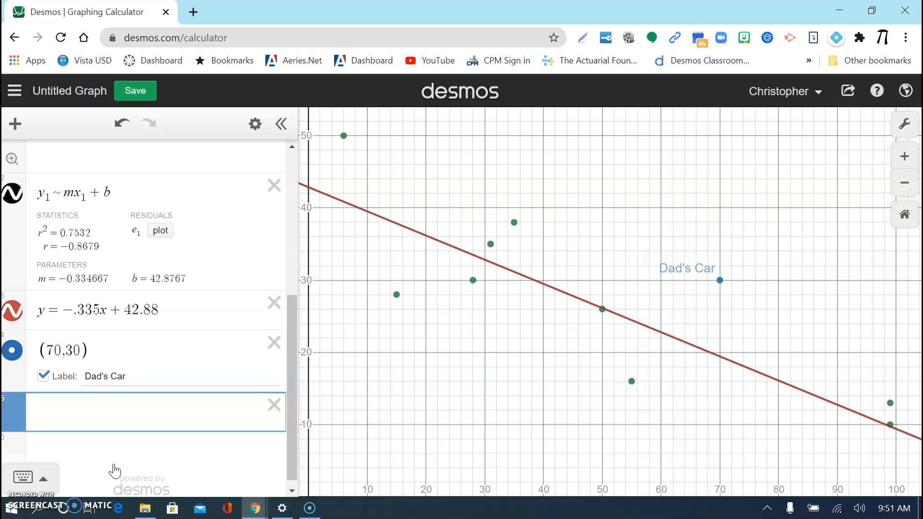
text(f9X)
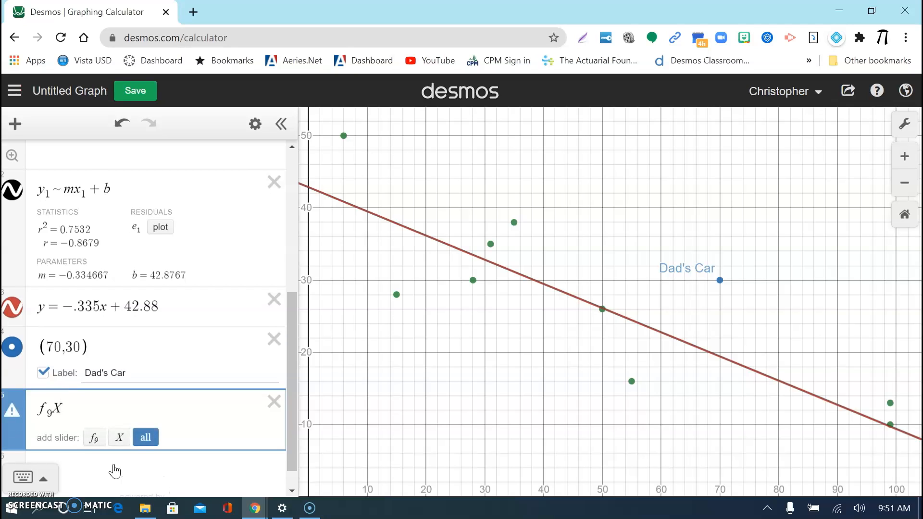
text())
key(BackSpace)
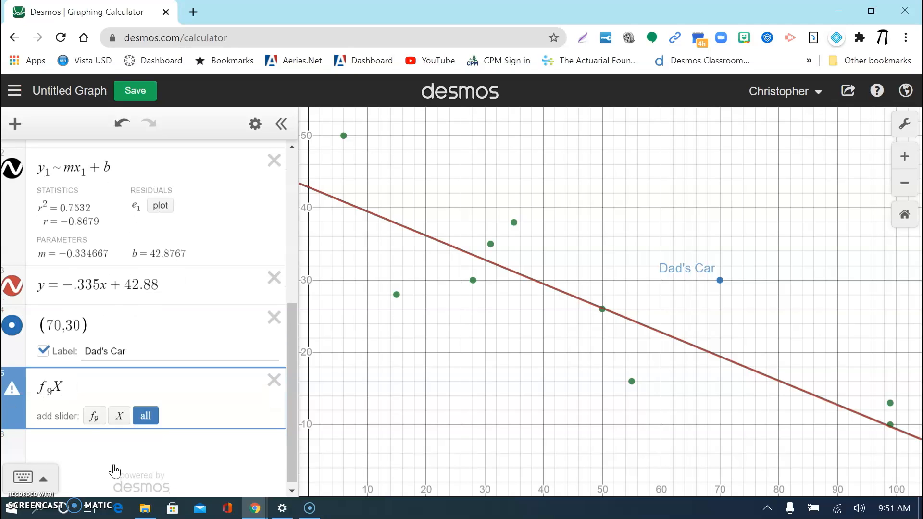
key(BackSpace)
key(BackSpace)
text(()
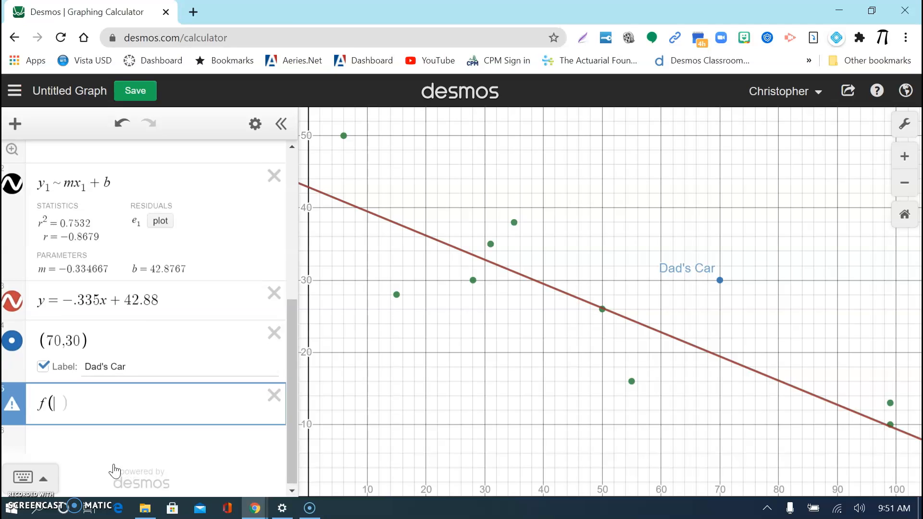
text(x)
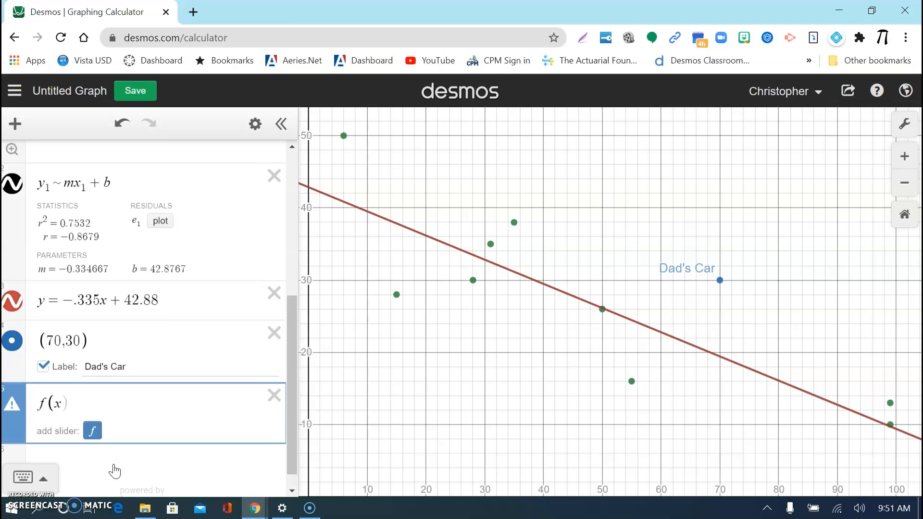
text())
key(BackSpace)
key(BackSpace)
key(BackSpace)
key(BackSpace)
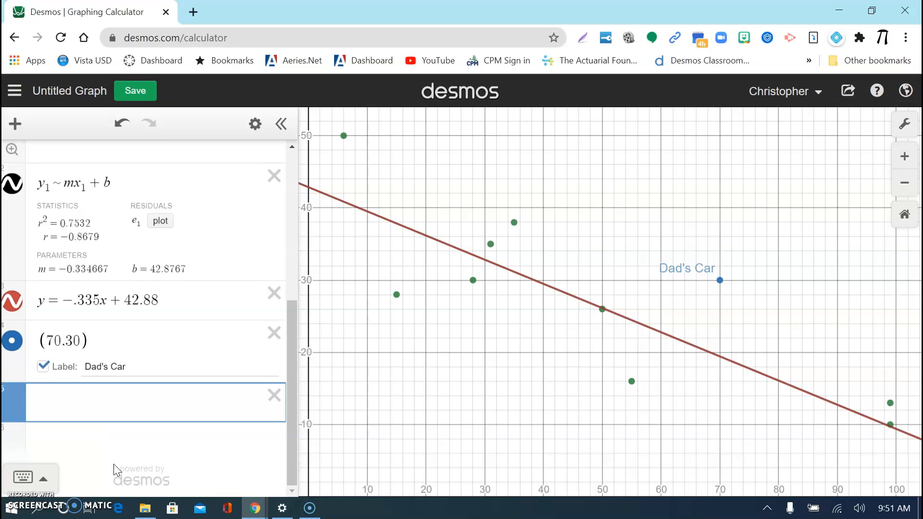
- Rewrite the line's equation in function notation by replacing y with f(x)
click(42, 300)
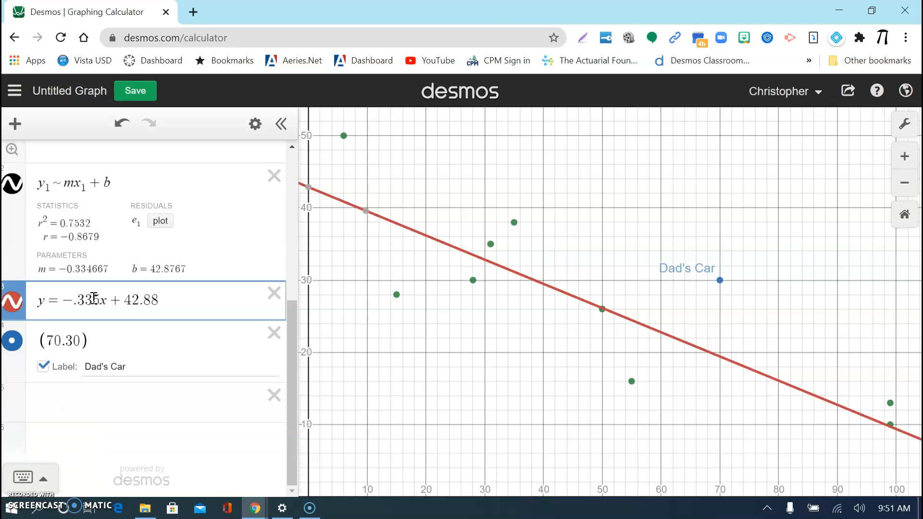
key(BackSpace)
text(f()
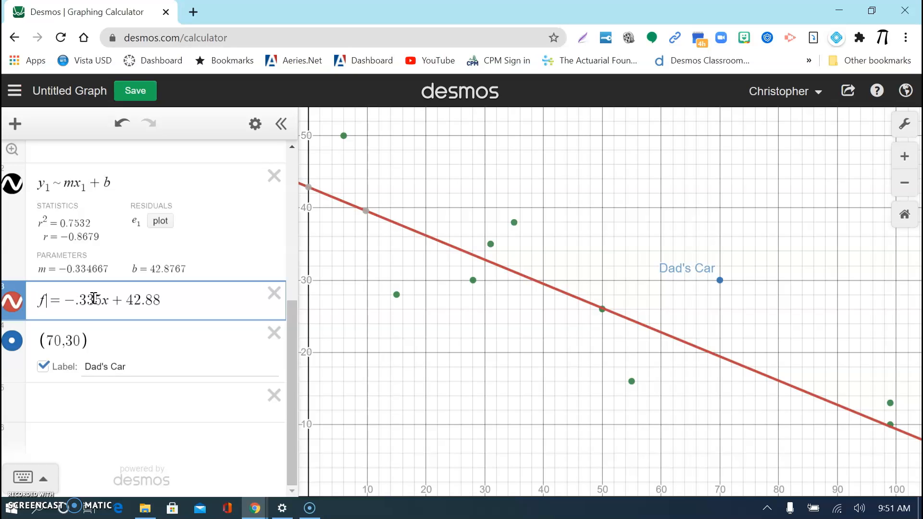
text(x))
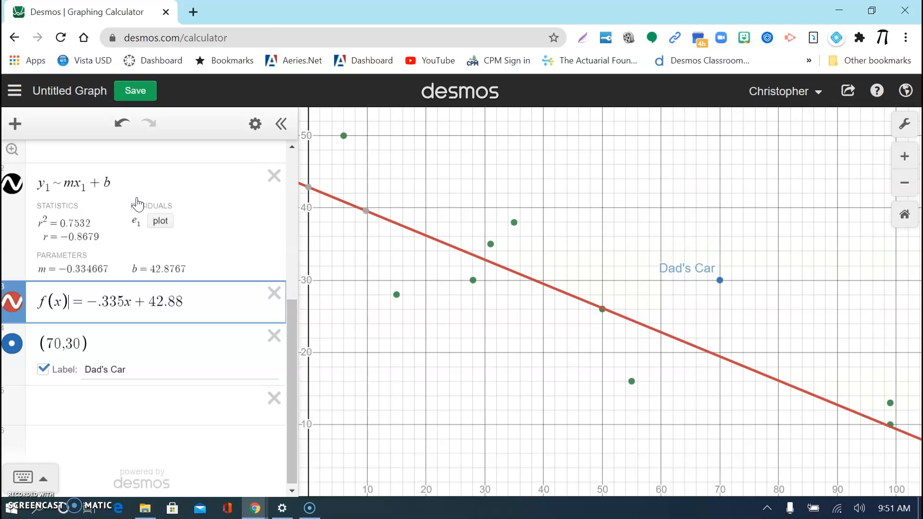
- Evaluate f(70) in a new expression and inspect the matching point on the regression line near x = 70
click(74, 401)
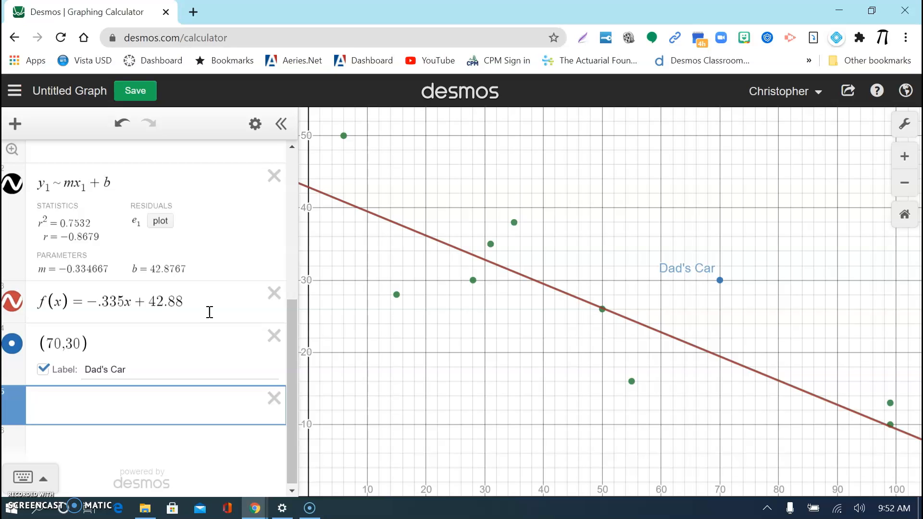
text(f()
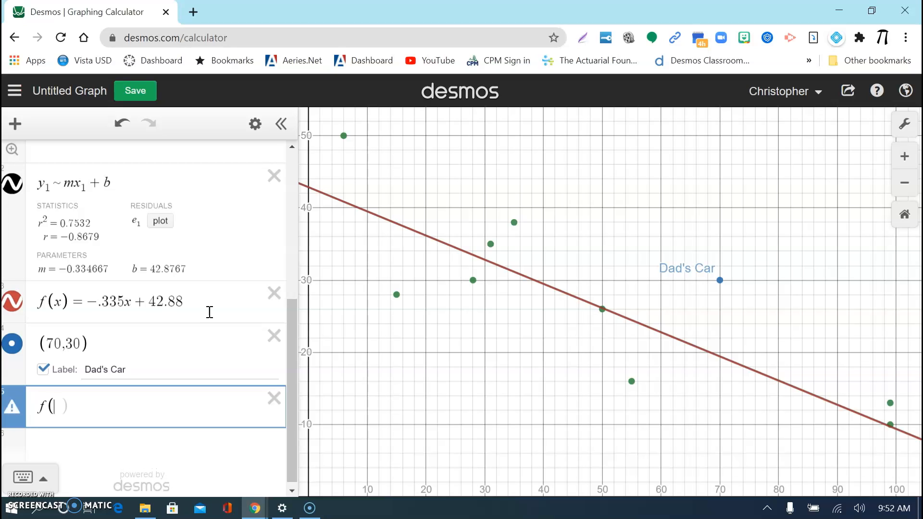
text(7)
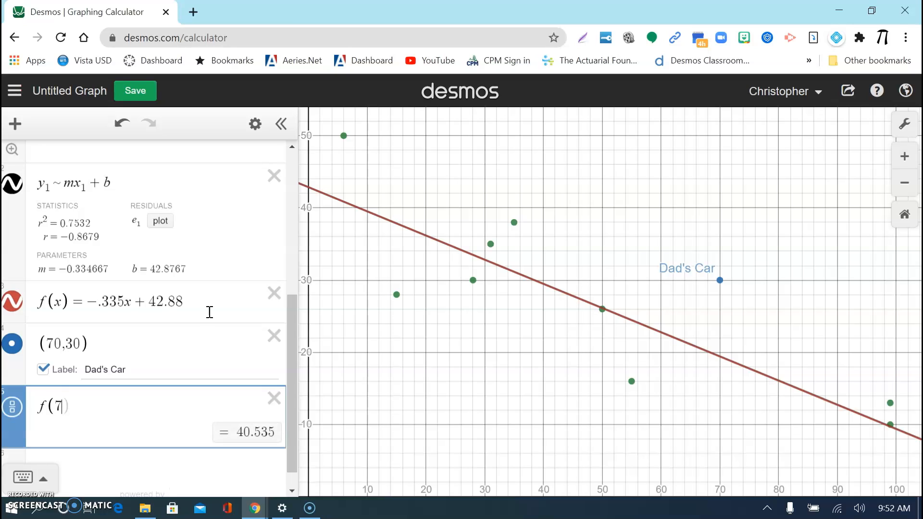
text(0))
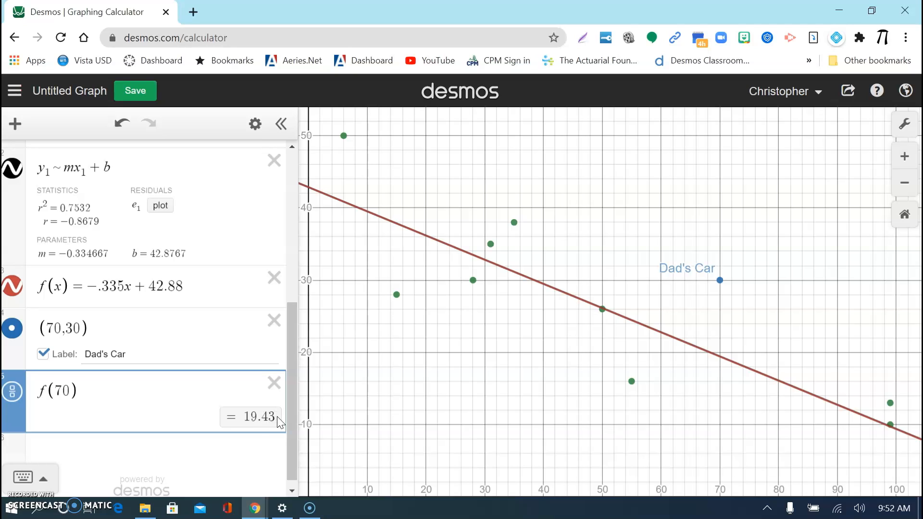
click(720, 356)
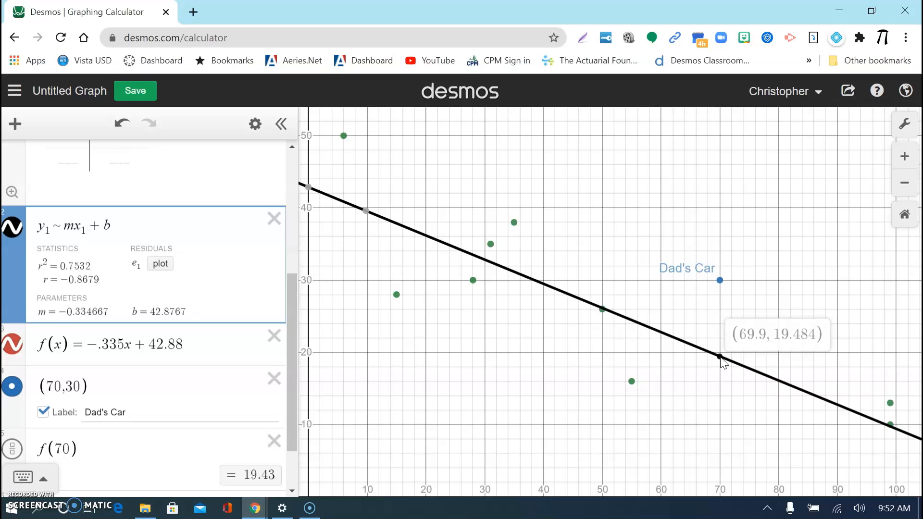
drag(720, 357, 722, 370)
- Evaluate f(40) in a new expression below f(70)
scroll(242, 406, down, 3)
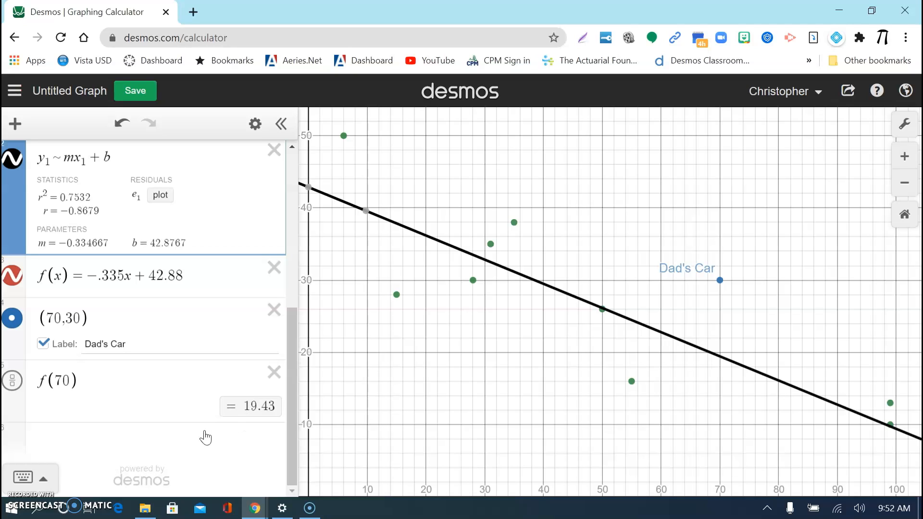
click(103, 443)
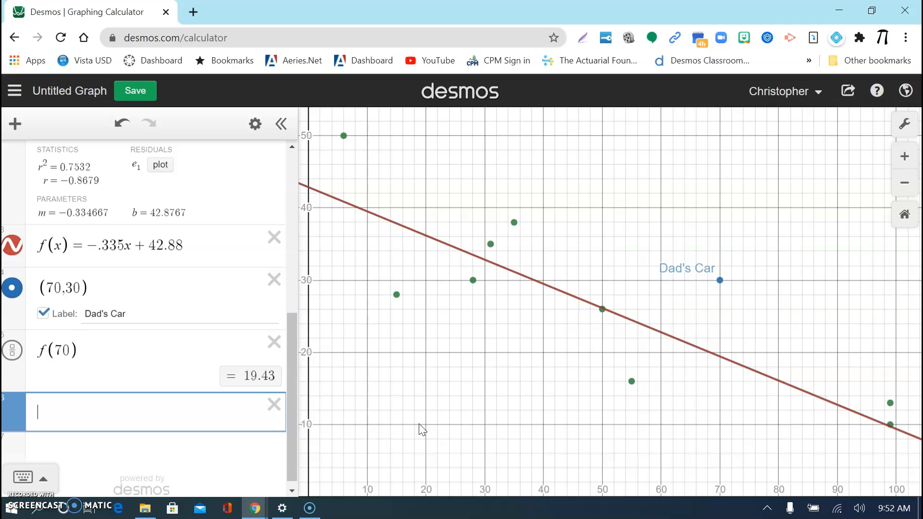
text(f_9)
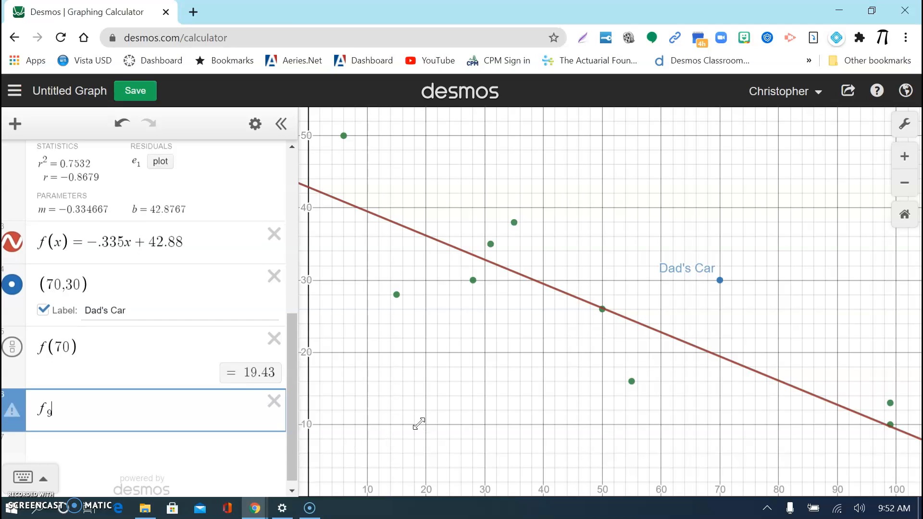
key(BackSpace)
key(BackSpace)
text(()
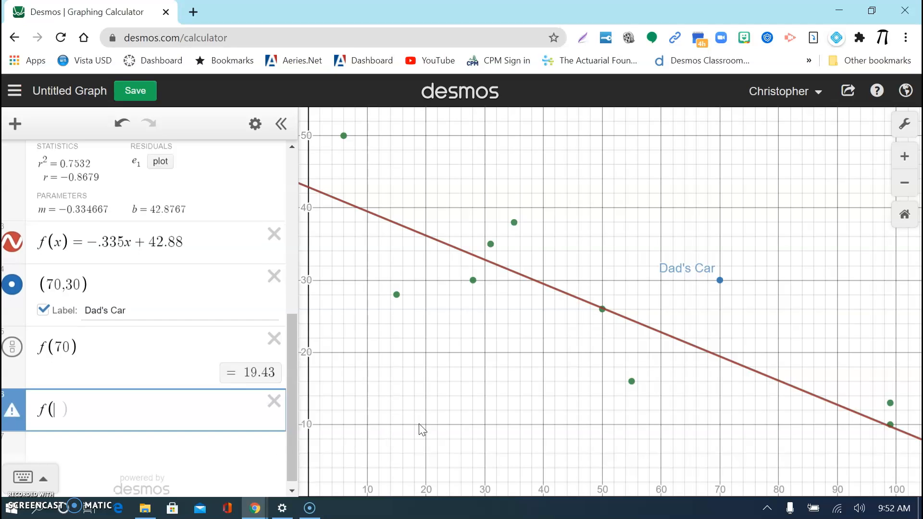
text(40)
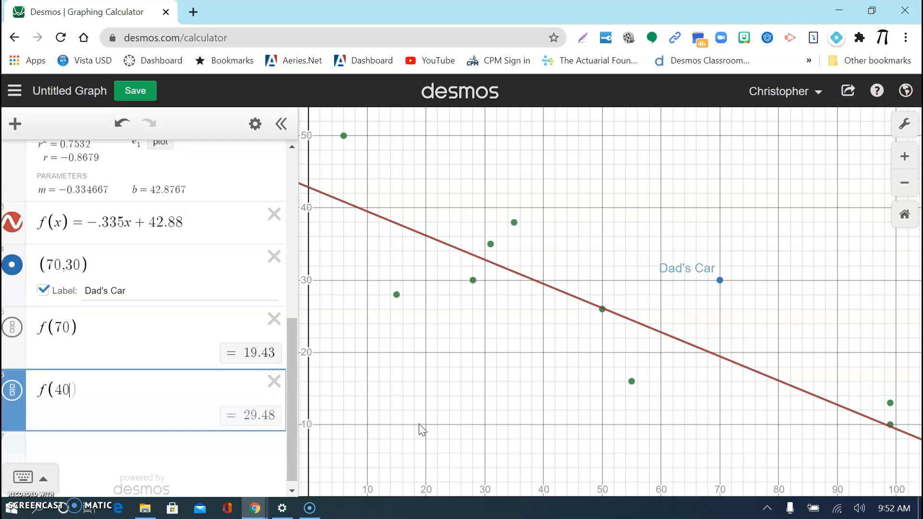
text())
scroll(132, 183, up, 3)
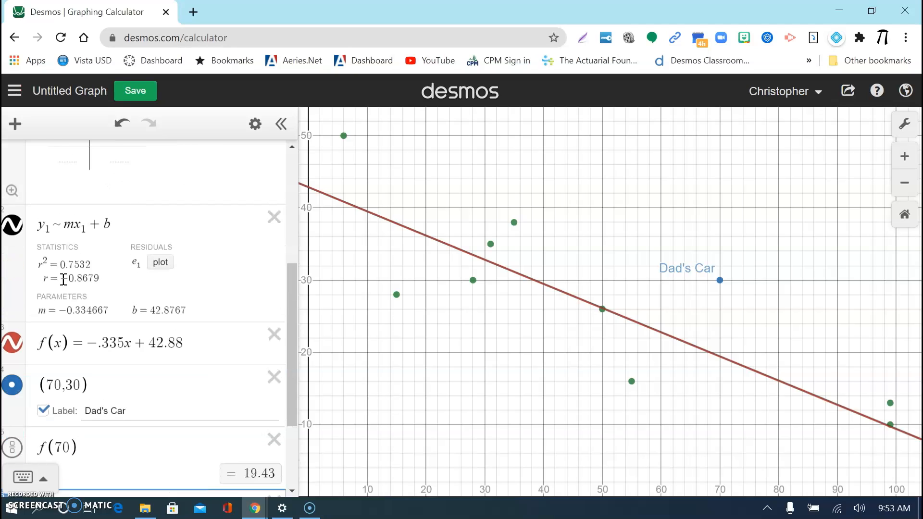